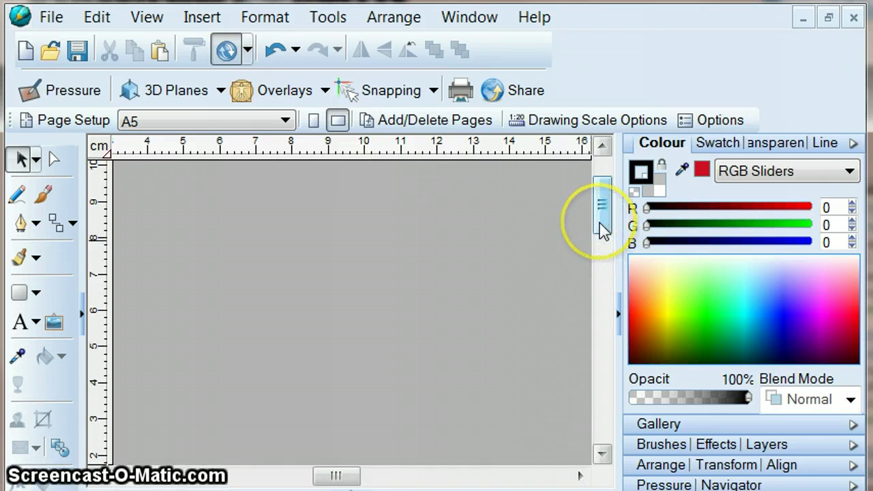
Step: Look over the Philippine flag image on the page, including its sun, stars and the blue and red bands
drag(602, 228, 600, 290)
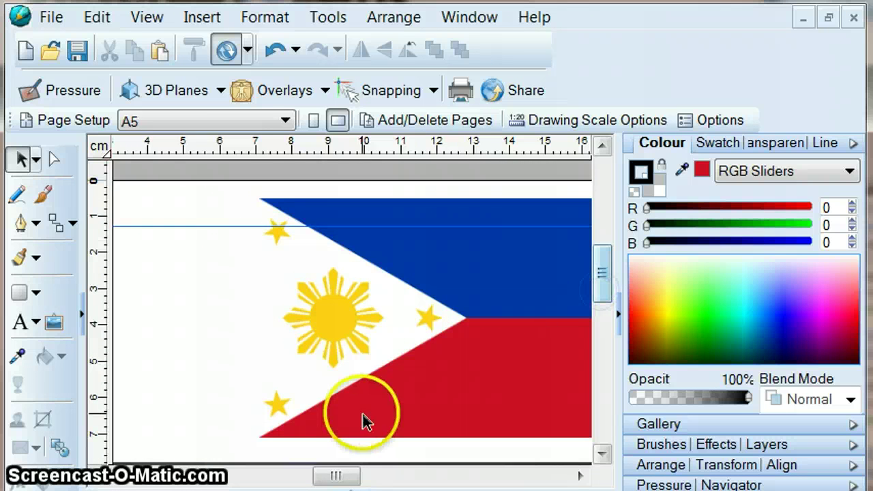
mouse_move(339, 479)
mouse_down()
mouse_move(364, 479)
mouse_move(350, 476)
mouse_up()
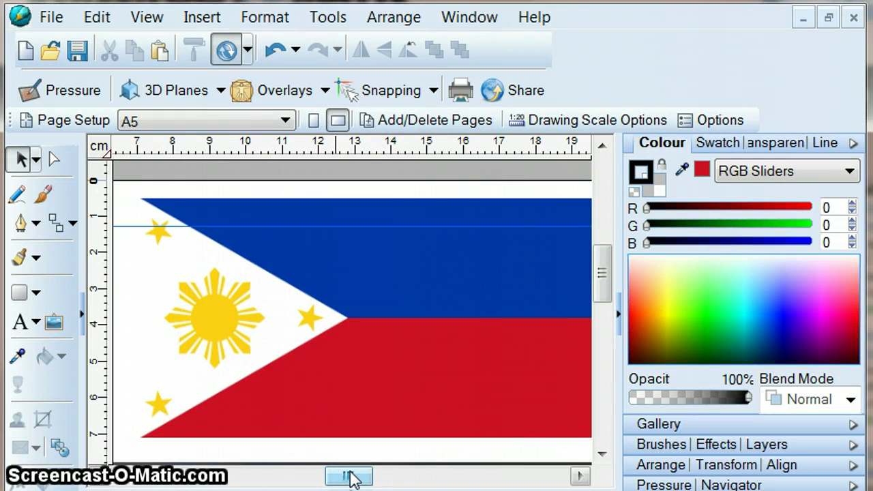
drag(353, 479, 348, 475)
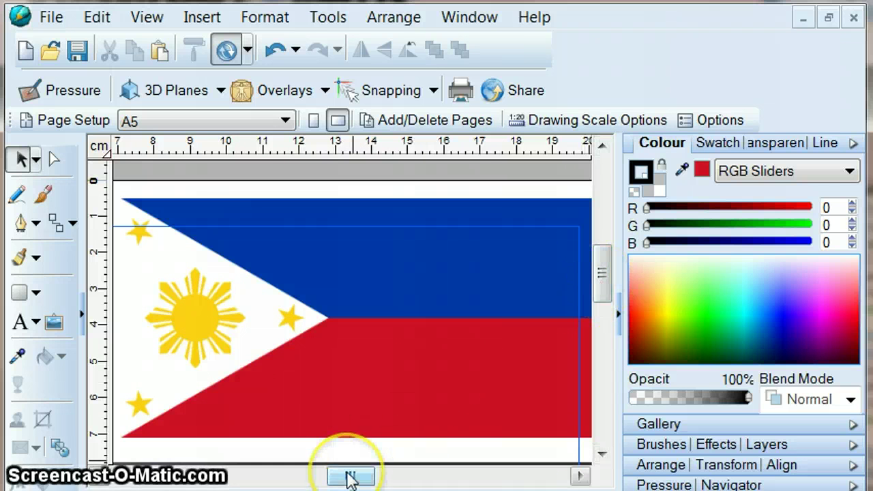
drag(350, 477, 345, 480)
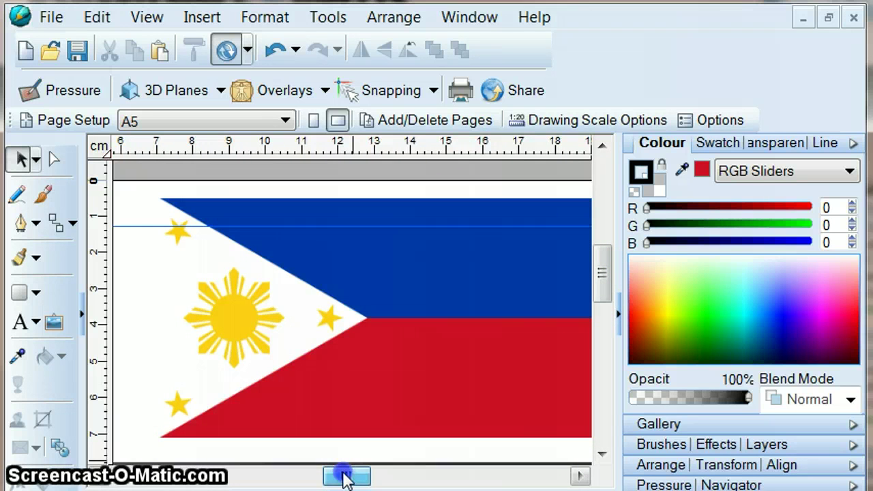
click(604, 293)
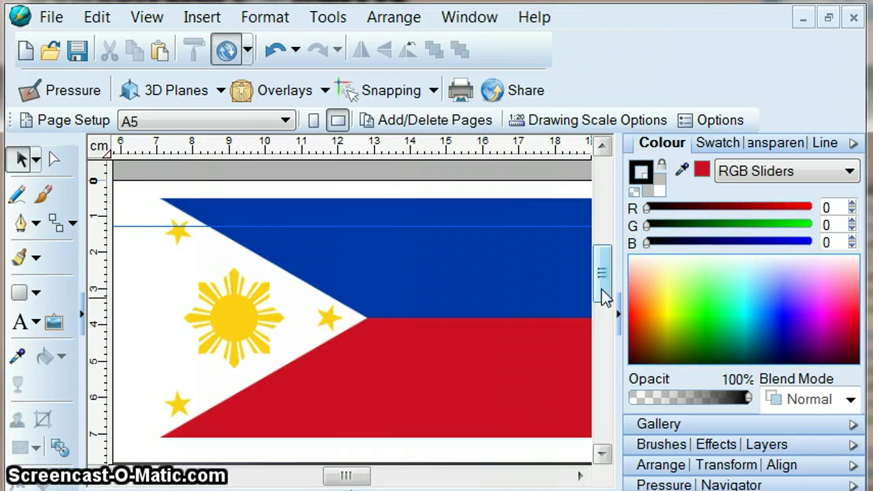
drag(602, 293, 603, 297)
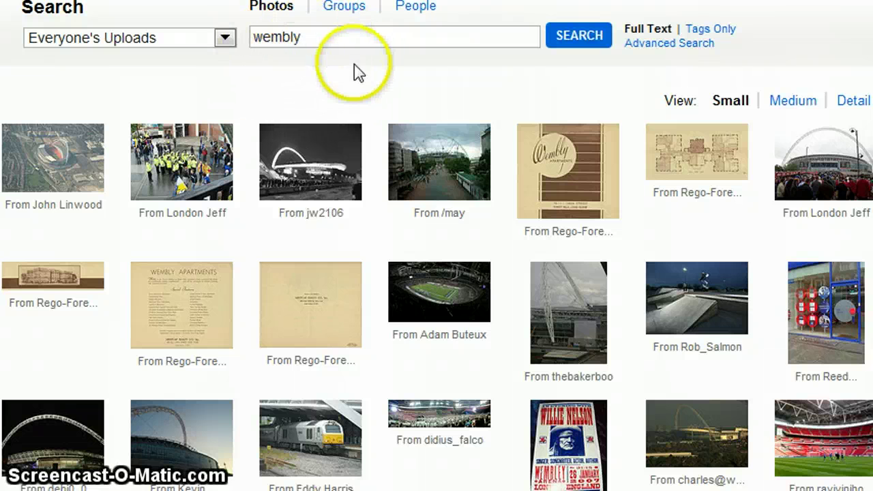
Step: On the photo-sharing website, run an advanced search for "wembly" restricted to Creative Commons-licensed content
click(653, 60)
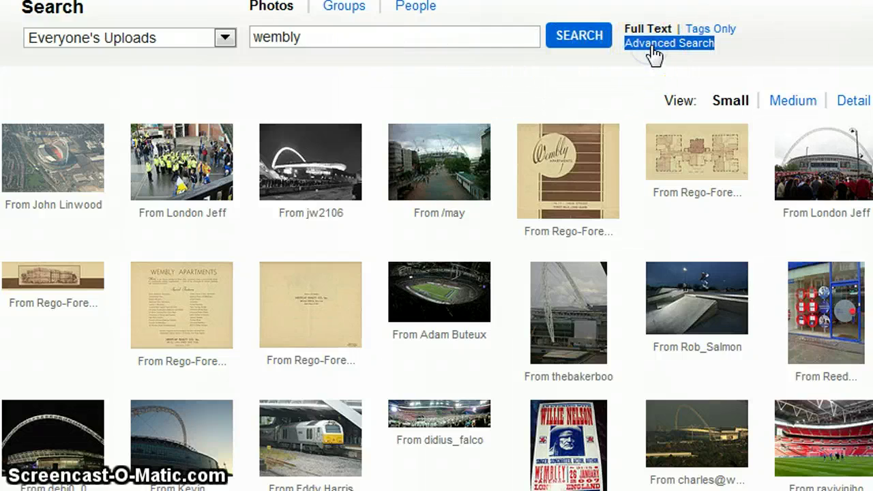
click(651, 49)
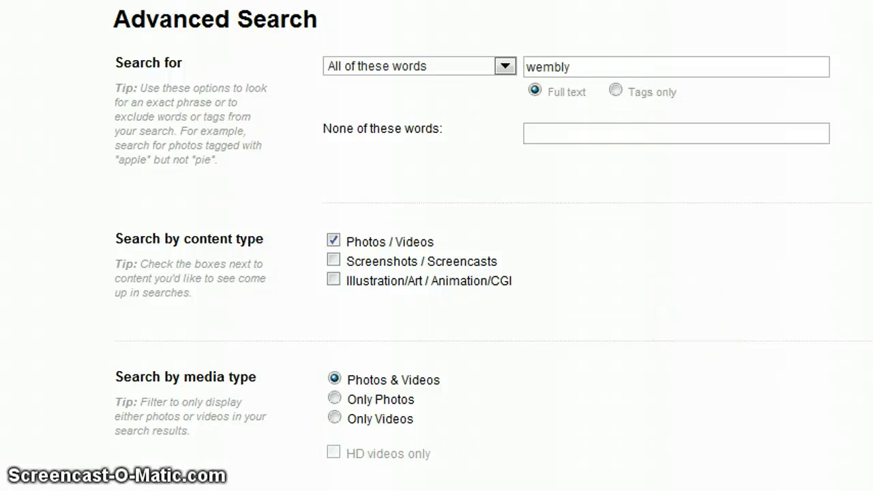
scroll(436, 273, down, 7)
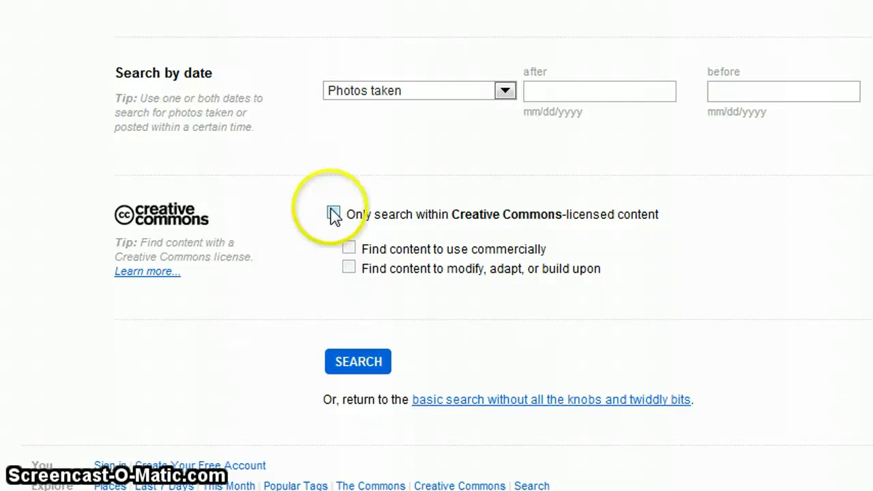
click(339, 214)
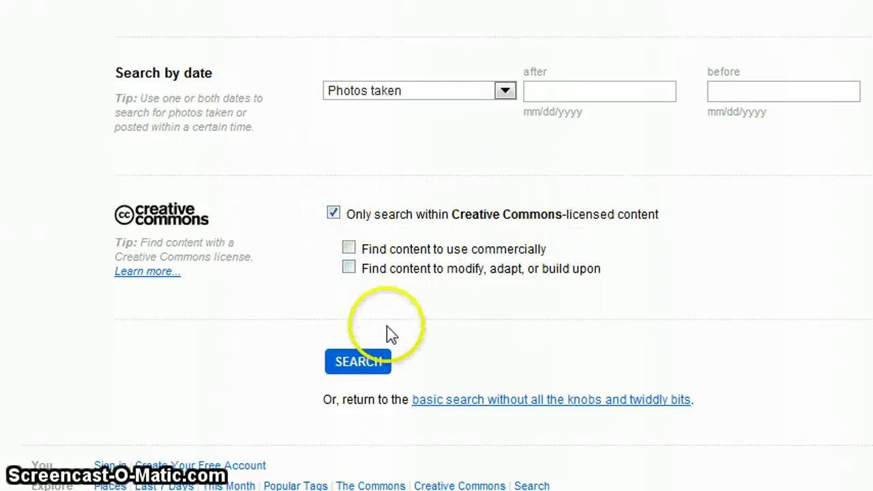
click(374, 362)
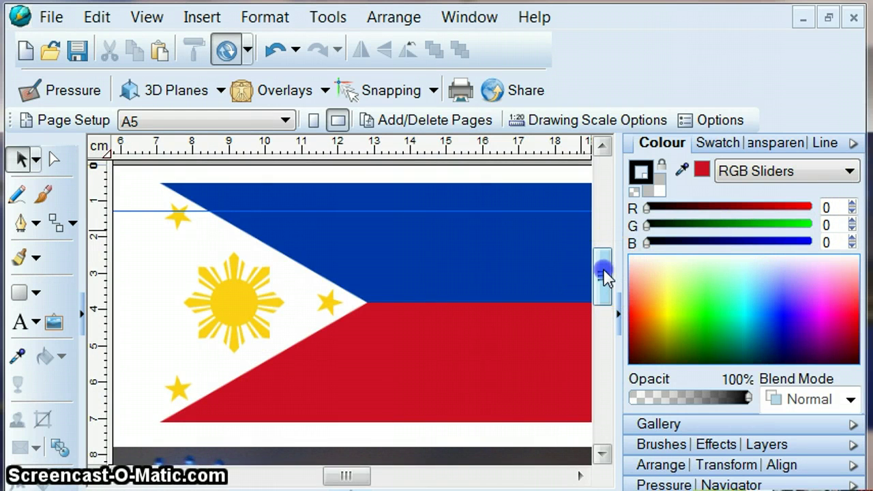
Step: Back in DrawPlus, open the London Eye night photo in AutoTrace as a B/W Image Trace
drag(604, 276, 604, 341)
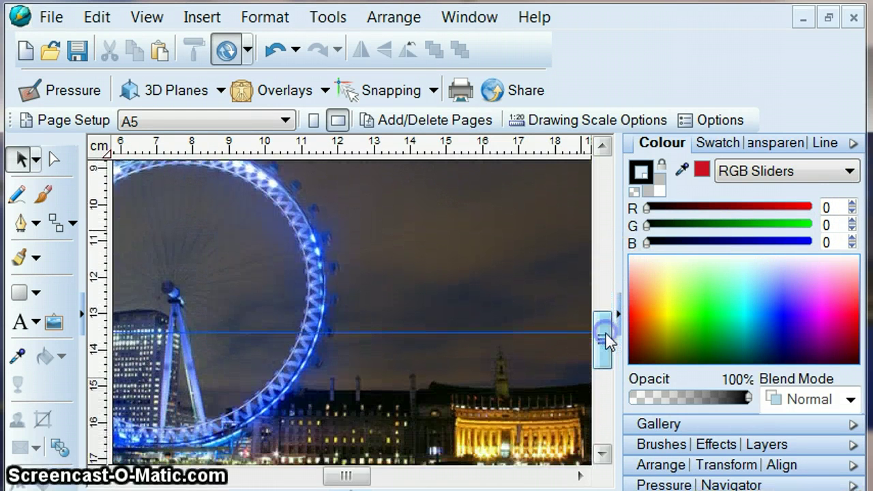
mouse_move(358, 473)
mouse_down()
mouse_move(326, 470)
mouse_move(356, 475)
mouse_up()
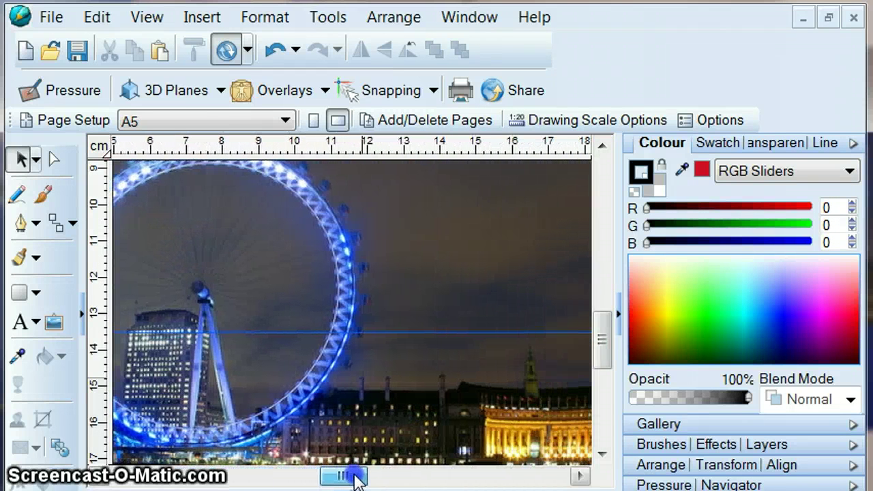
drag(602, 357, 614, 293)
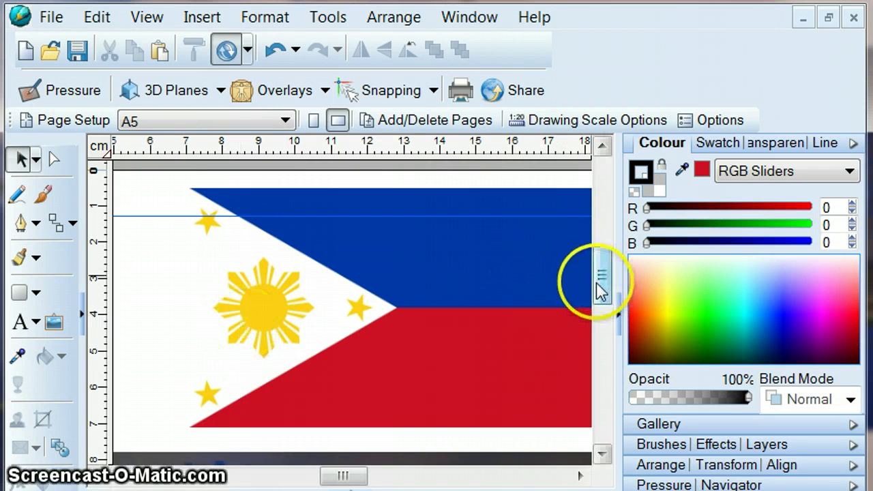
drag(600, 290, 600, 351)
drag(340, 475, 327, 473)
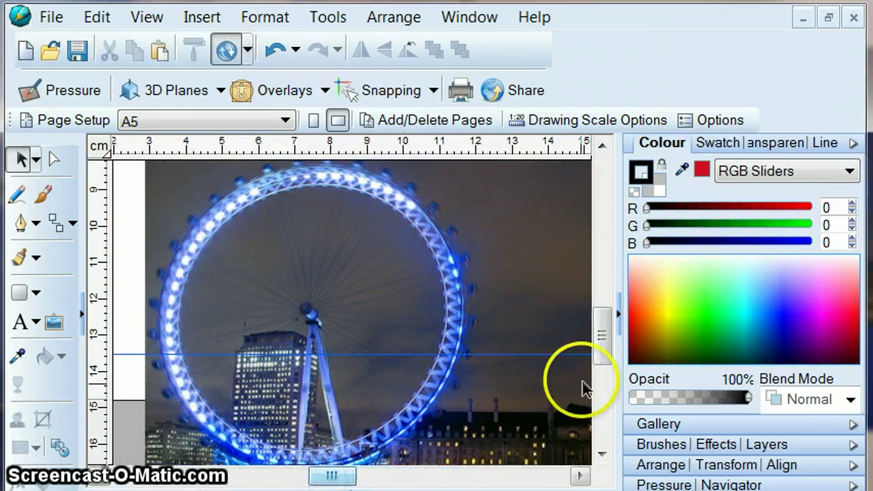
drag(602, 355, 603, 359)
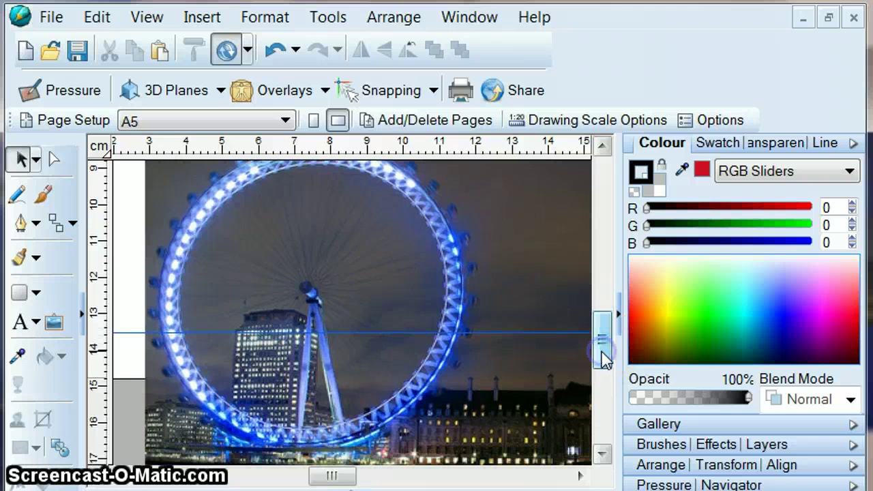
click(496, 293)
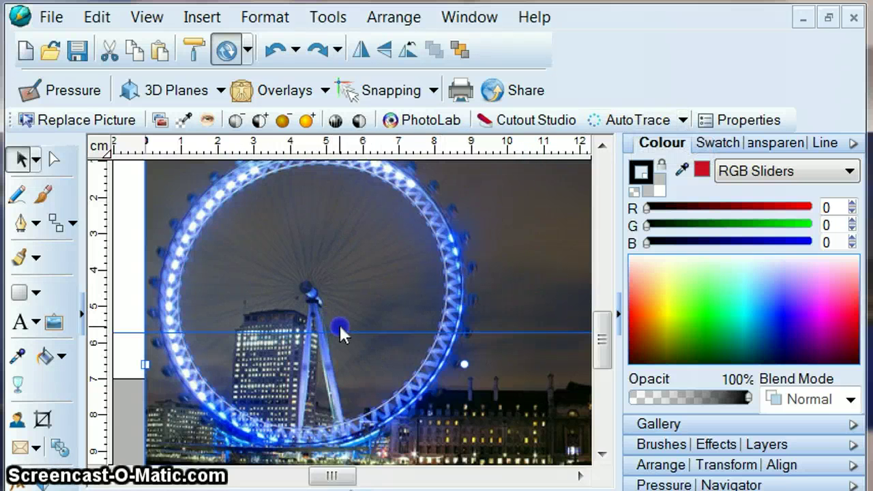
click(634, 122)
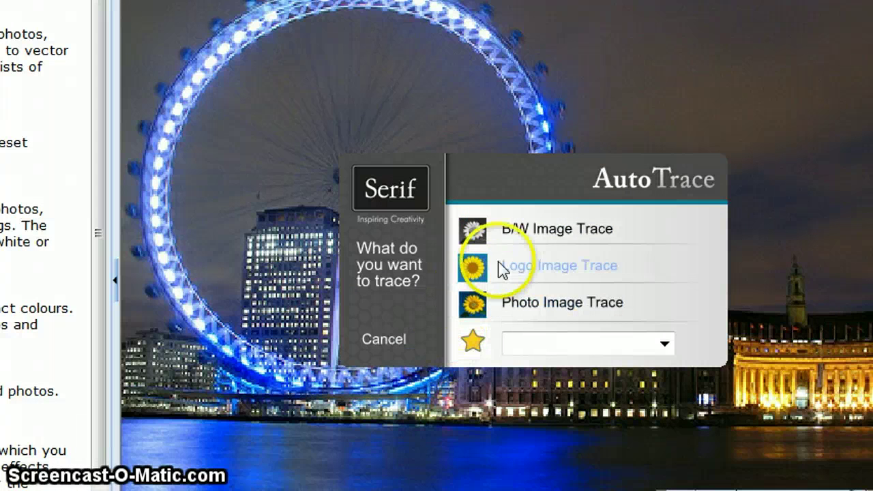
click(535, 232)
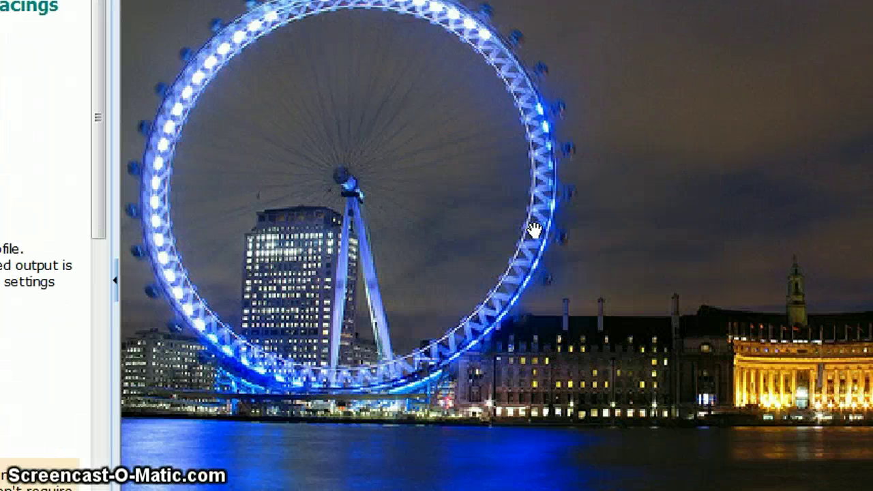
Step: Raise the Despeckle amount slightly and convert the London Eye photo into a black-and-white vector trace on the page
click(195, 163)
click(633, 16)
click(477, 72)
click(672, 25)
click(487, 34)
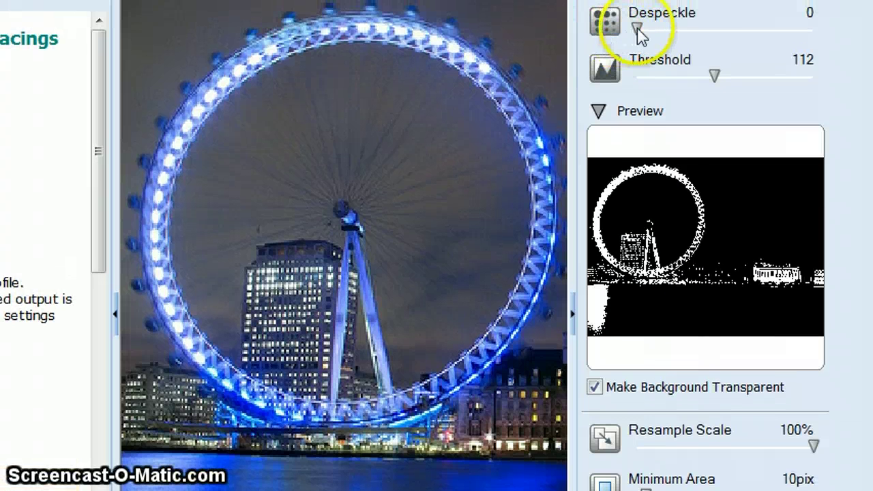
click(637, 29)
drag(636, 29, 645, 27)
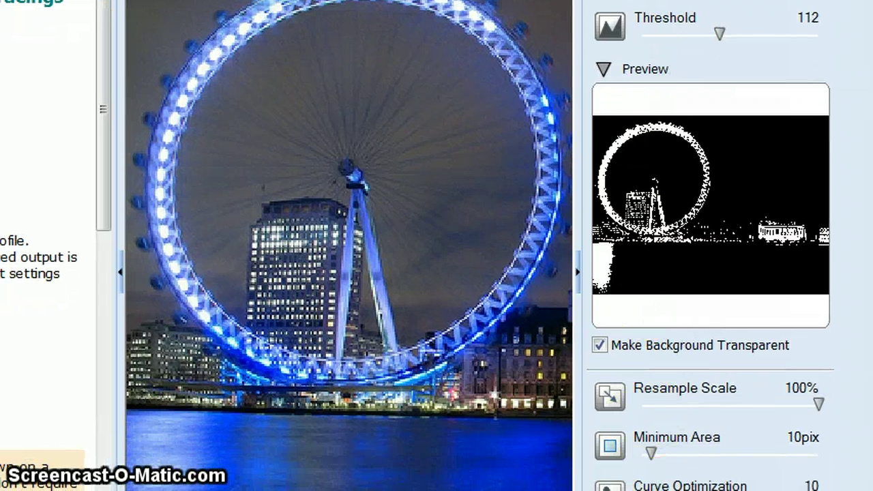
scroll(709, 246, down, 3)
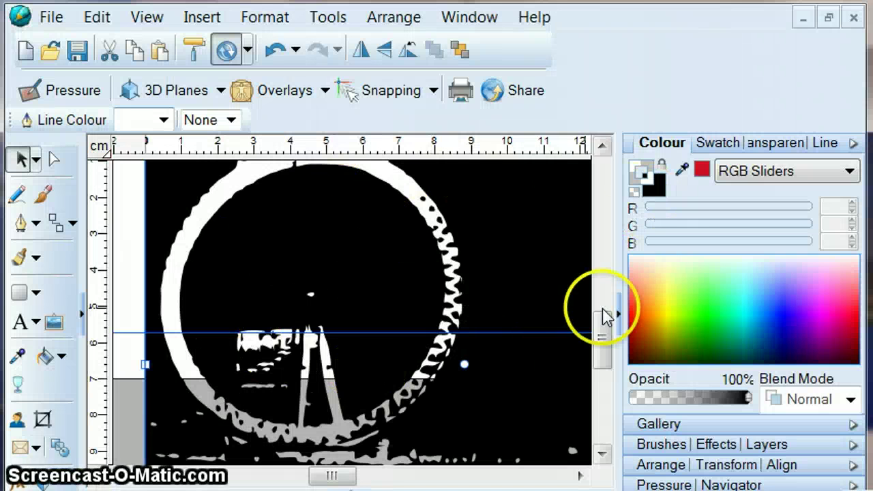
Step: Crop the traced image's lower edge up to just below the wheel, leaving it about 9 cm tall
drag(603, 336, 602, 365)
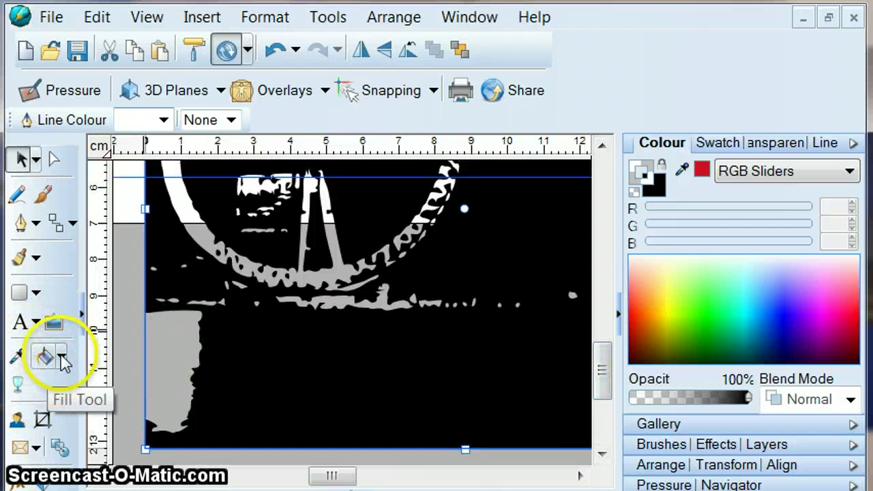
click(43, 420)
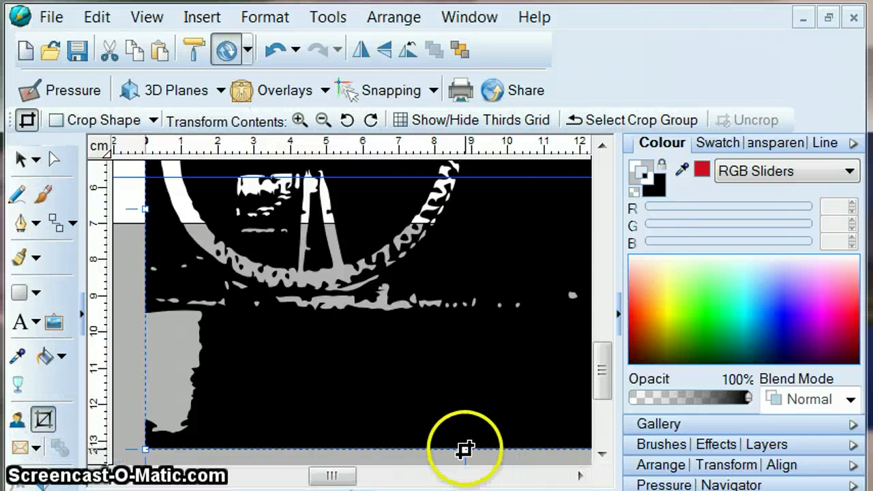
drag(465, 448, 484, 304)
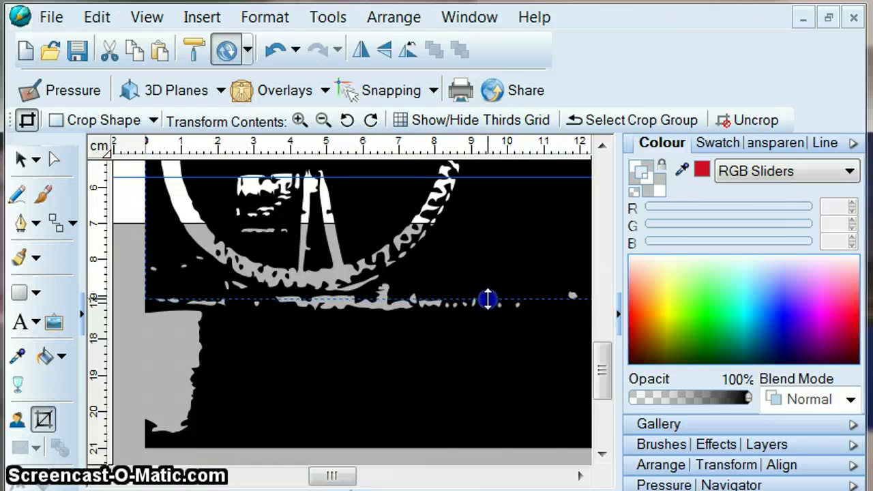
drag(487, 298, 487, 298)
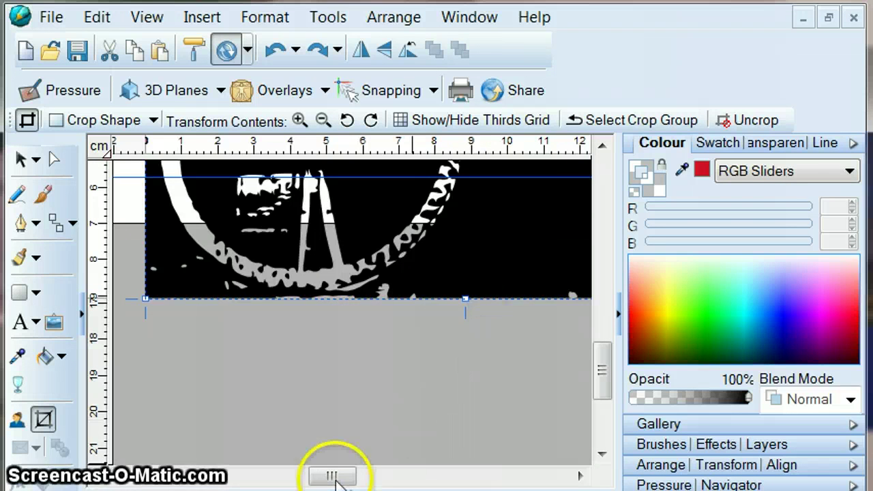
Step: Crop the traced image's right edge in to just beside the wheel, leaving it about 9 cm wide
drag(336, 479, 359, 476)
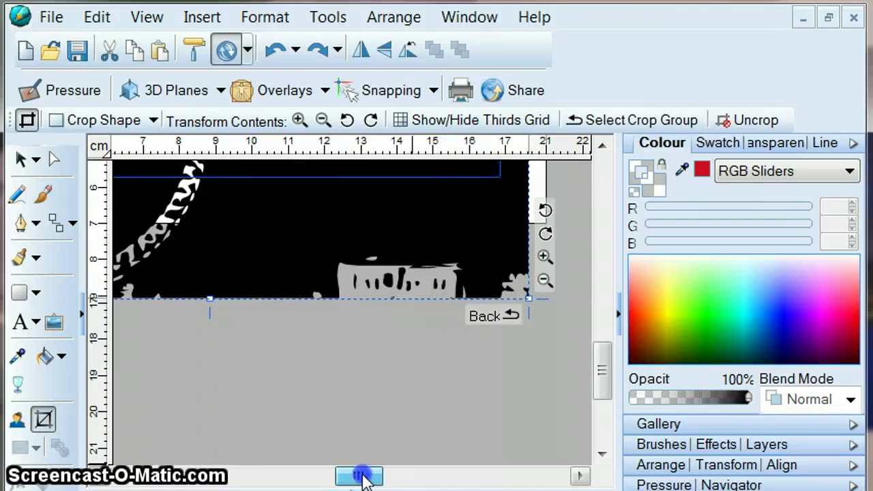
drag(602, 368, 607, 323)
drag(524, 327, 226, 334)
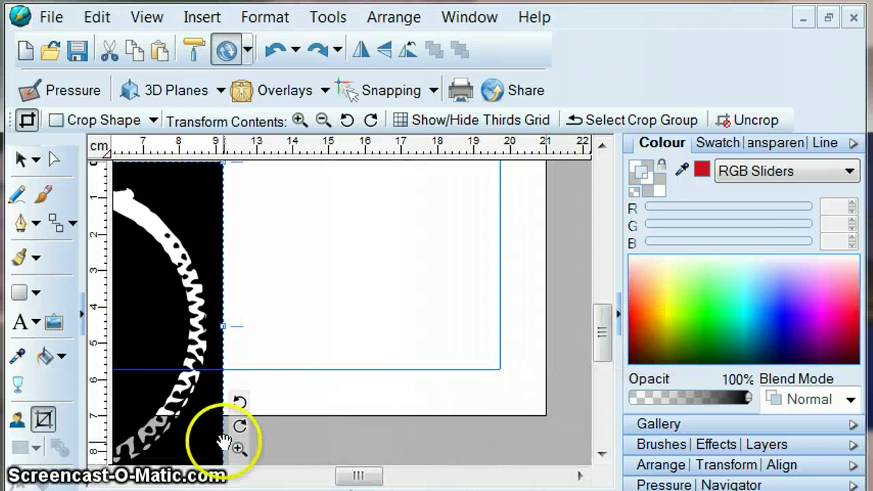
Step: Draw the skyline's first part freehand from the wheel's base with the Pencil: a block, a narrow tower about 3.5 cm tall and a low step
scroll(96, 483, left, 4)
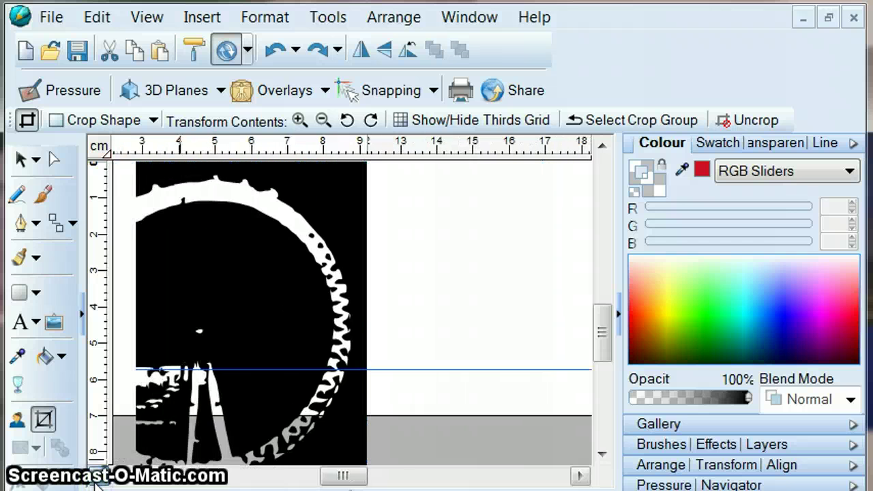
scroll(96, 481, left, 2)
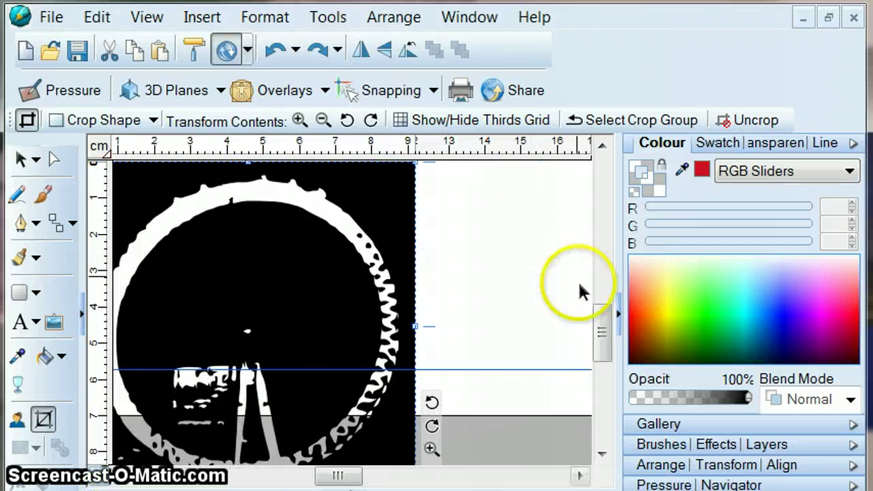
mouse_move(601, 330)
mouse_down()
mouse_move(602, 357)
mouse_move(602, 346)
mouse_up()
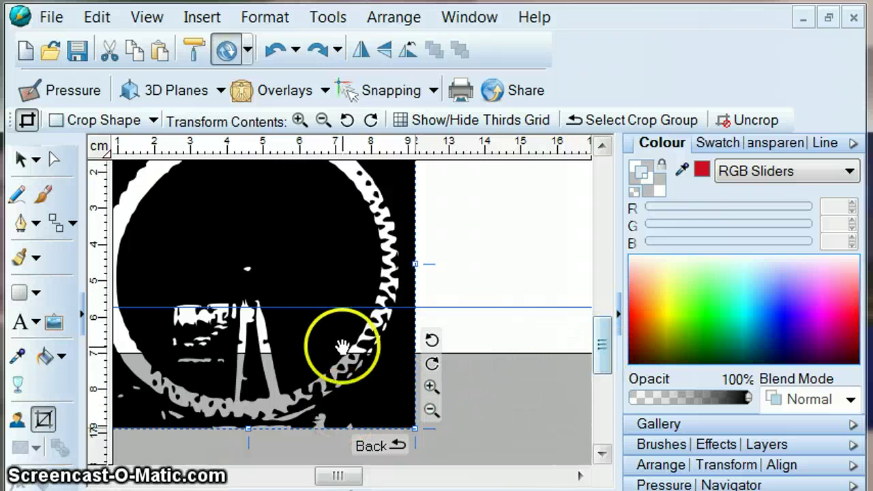
click(20, 197)
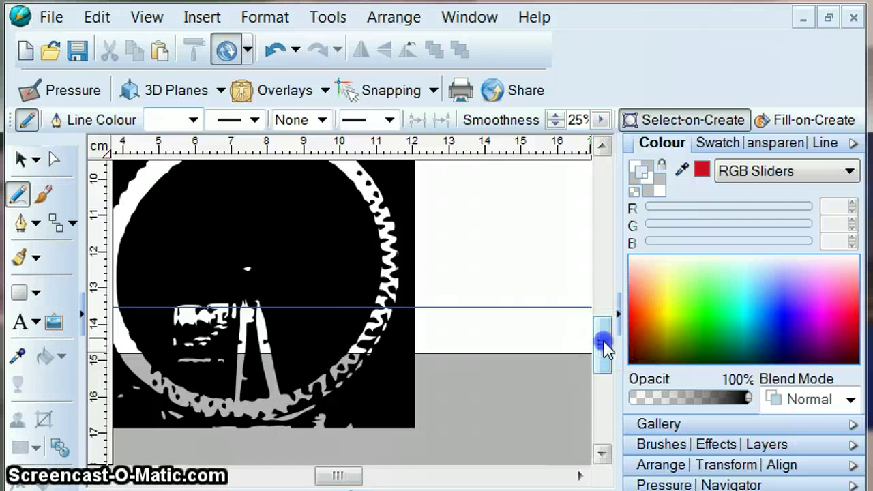
drag(603, 339, 604, 279)
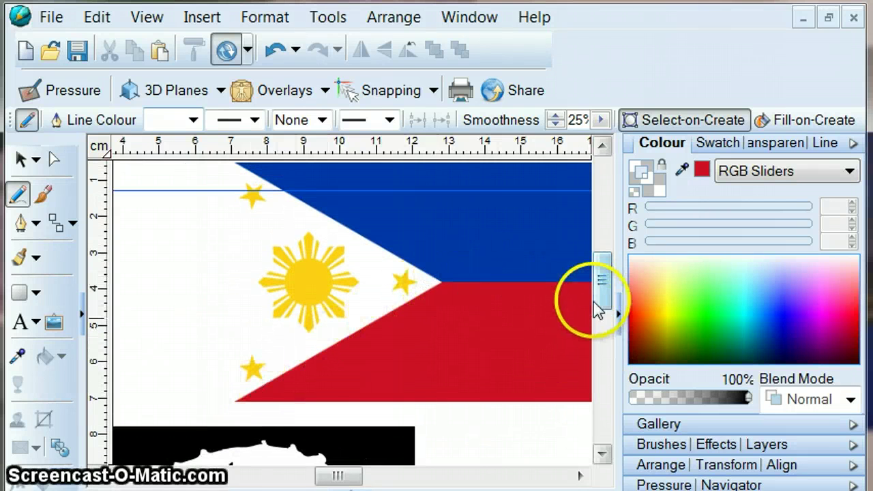
drag(603, 297, 604, 366)
click(309, 360)
drag(305, 366, 283, 372)
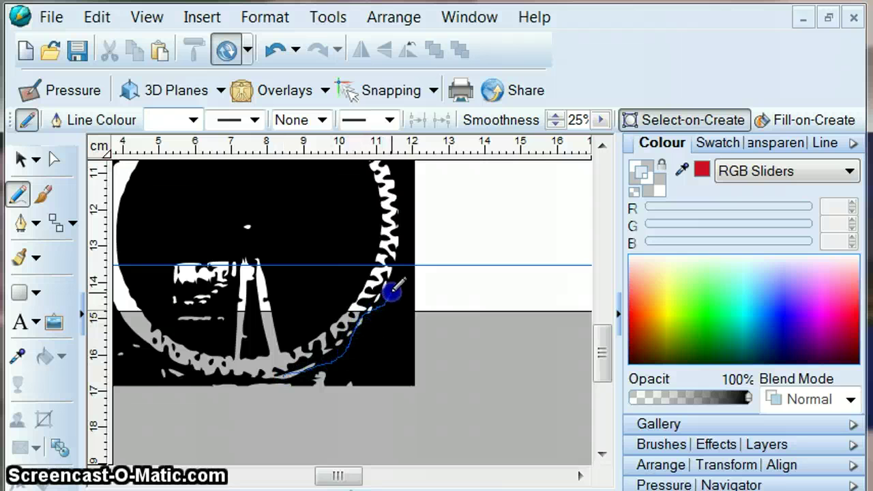
mouse_move(396, 258)
mouse_down()
mouse_move(401, 235)
mouse_move(430, 233)
mouse_move(432, 267)
mouse_up()
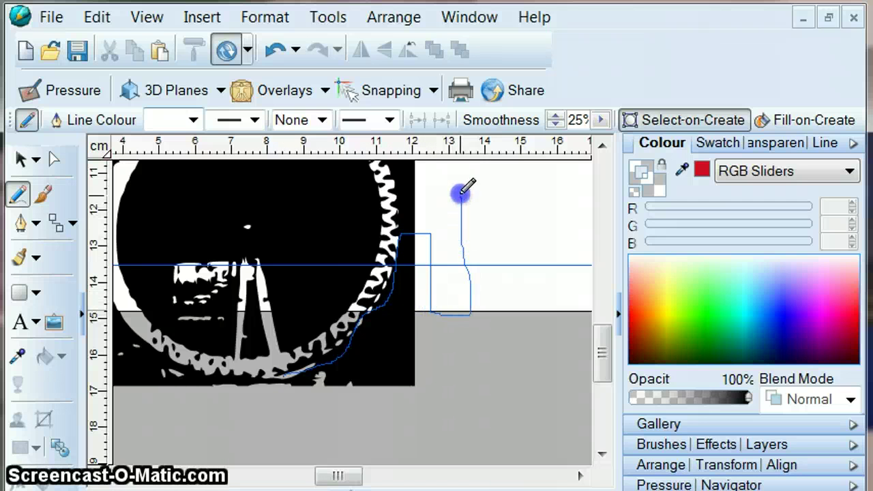
mouse_move(482, 275)
mouse_down()
mouse_move(483, 293)
mouse_move(502, 292)
mouse_up()
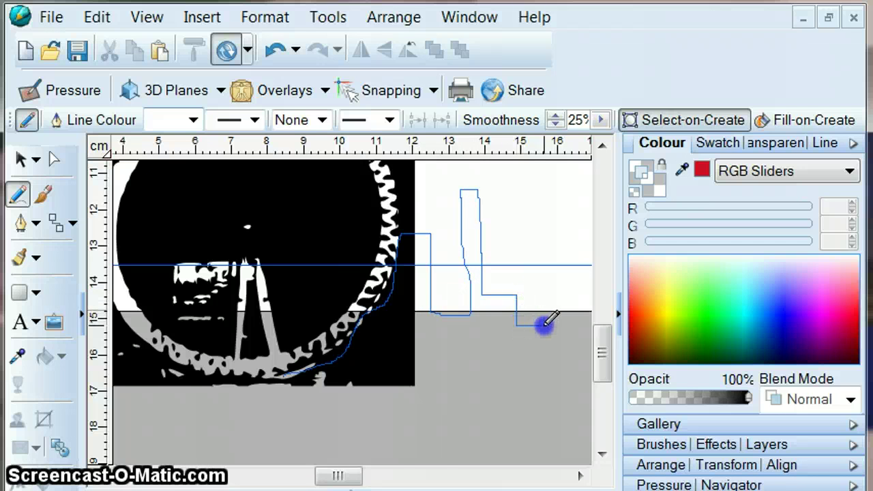
drag(543, 325, 544, 326)
Step: Extend the skyline outline with a domed building about 3 cm tall and a low stretch that drops down at the page's right edge
mouse_move(355, 481)
mouse_down()
mouse_move(389, 475)
mouse_move(382, 475)
mouse_up()
drag(260, 321, 261, 320)
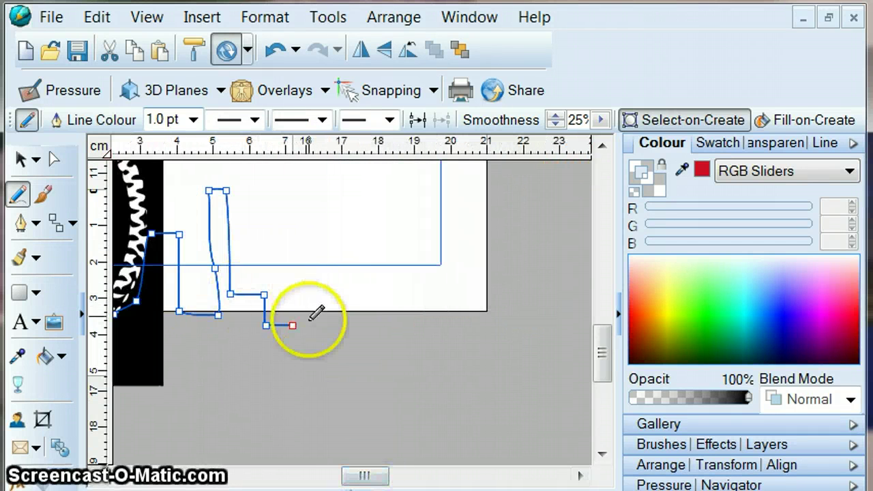
click(294, 325)
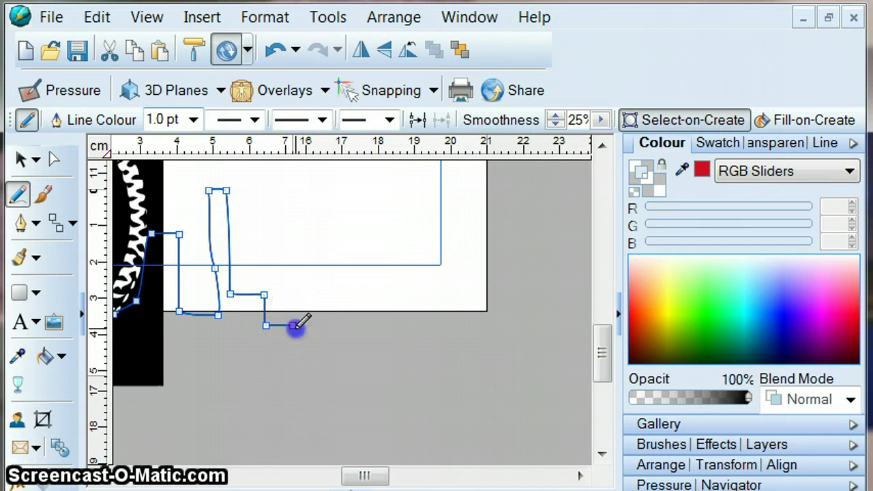
drag(303, 264, 317, 255)
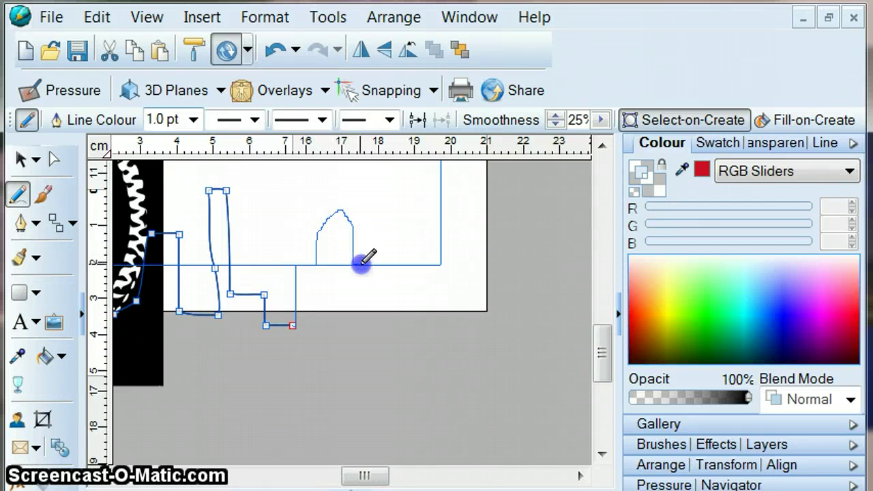
mouse_move(367, 276)
mouse_down()
mouse_move(365, 324)
mouse_move(397, 323)
mouse_up()
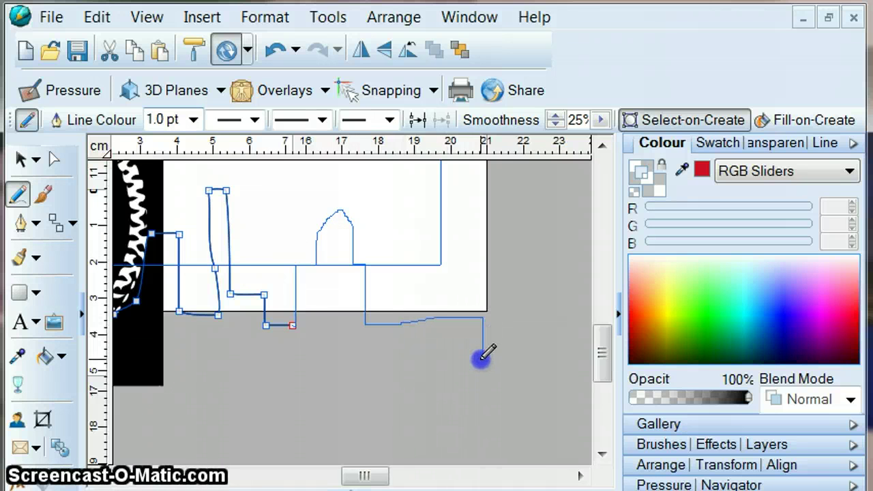
drag(481, 358, 481, 359)
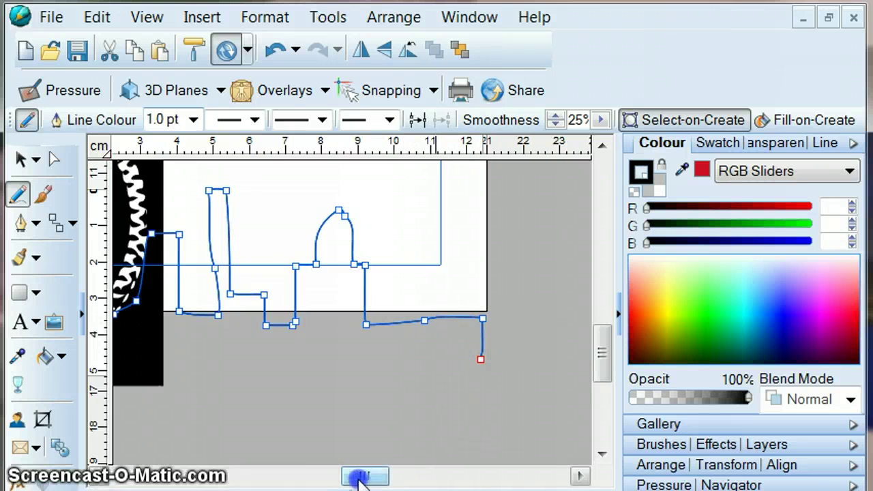
Step: Draw the skyline's underside freehand from its right end back to the wheel's base
mouse_move(359, 480)
mouse_down()
mouse_move(344, 482)
mouse_move(365, 481)
mouse_up()
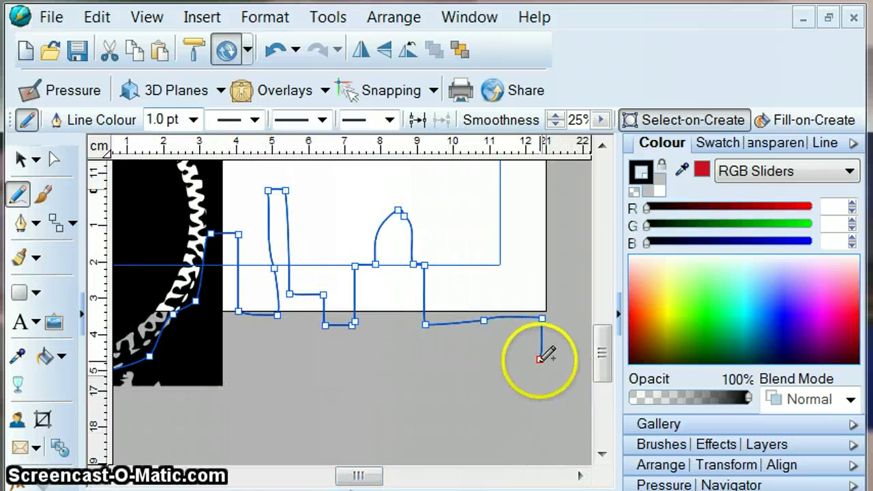
mouse_move(540, 359)
mouse_down()
mouse_move(395, 345)
mouse_move(305, 357)
mouse_up()
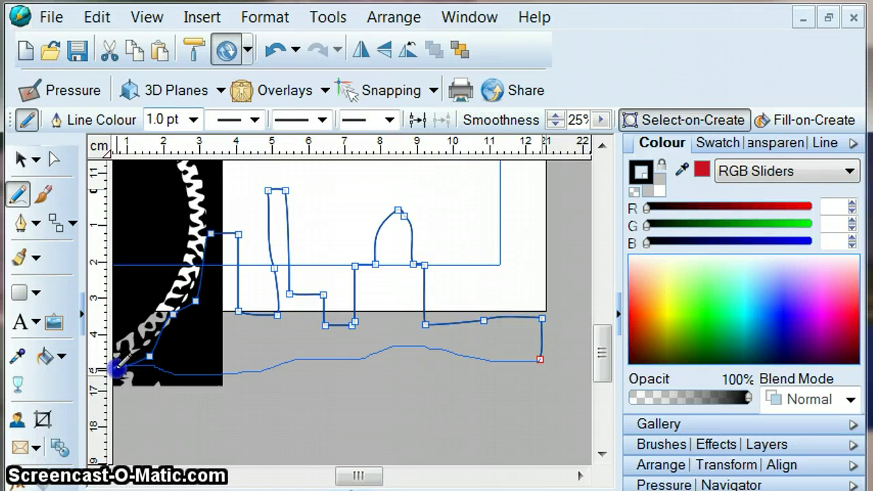
drag(117, 369, 116, 370)
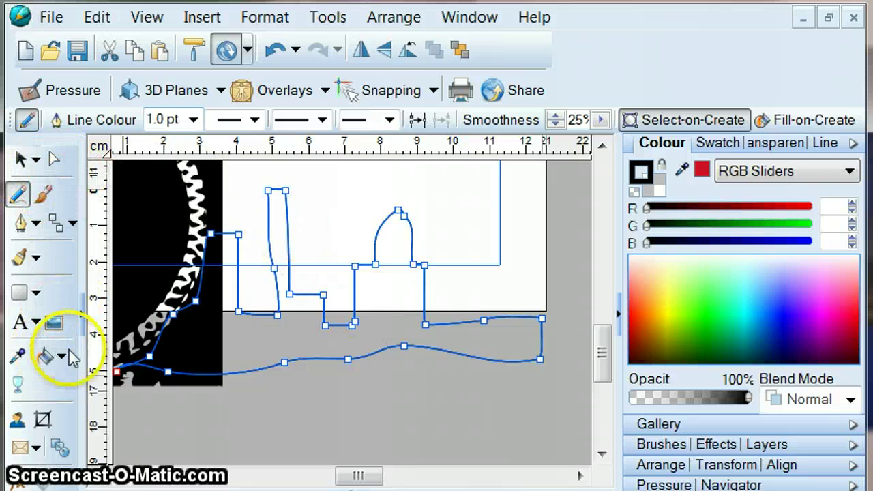
Step: Fill the skyline shape with the stored solid red, RGB 206, 17, 38
click(48, 356)
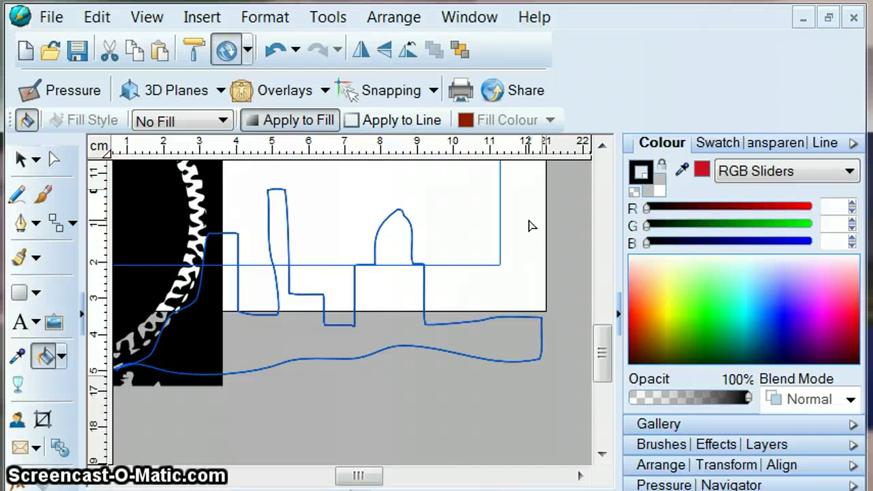
click(658, 182)
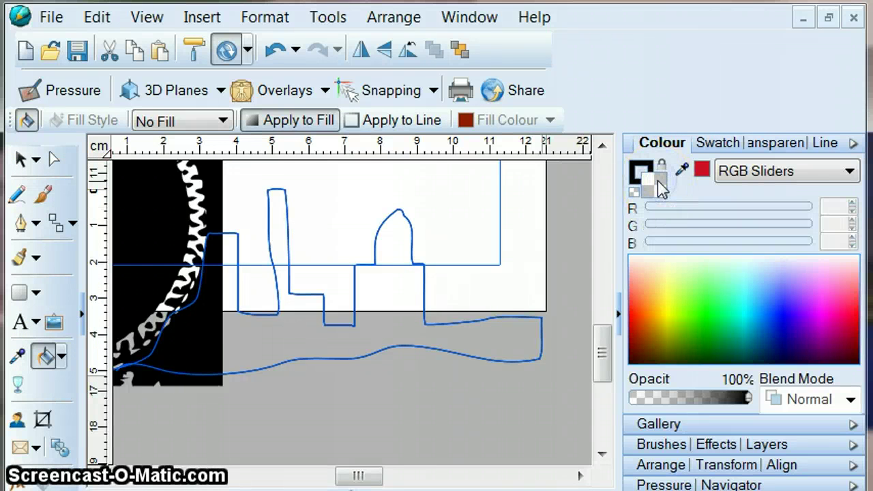
click(701, 167)
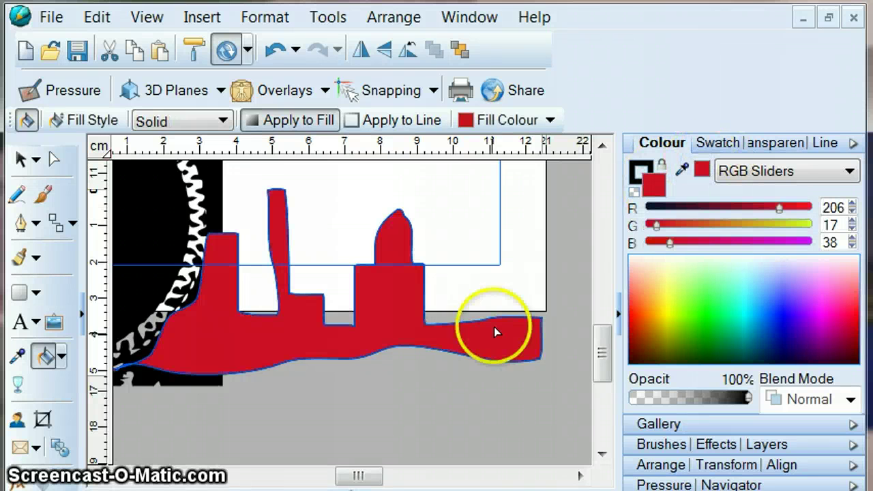
drag(601, 373, 609, 317)
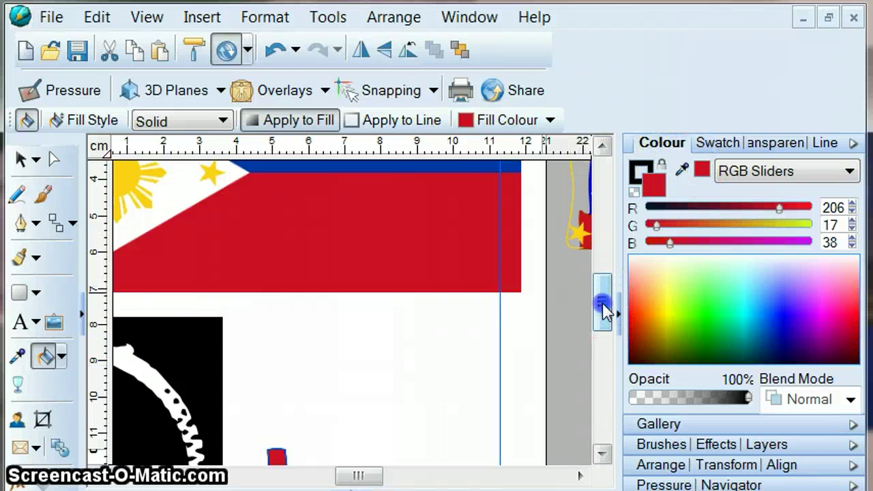
drag(603, 308, 602, 355)
click(387, 376)
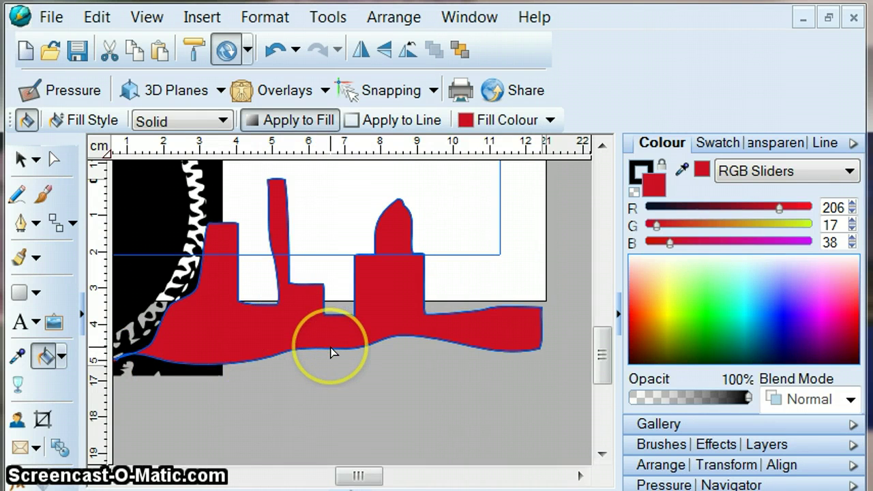
drag(330, 351, 355, 377)
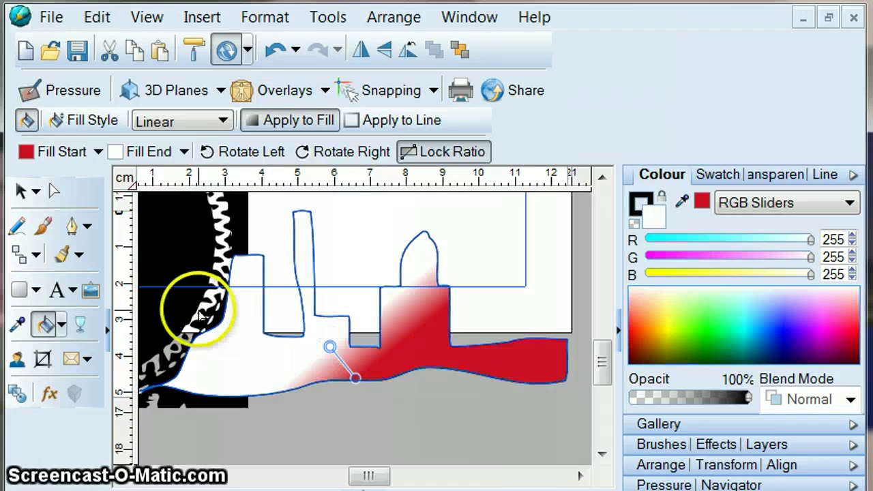
key(ctrl+z)
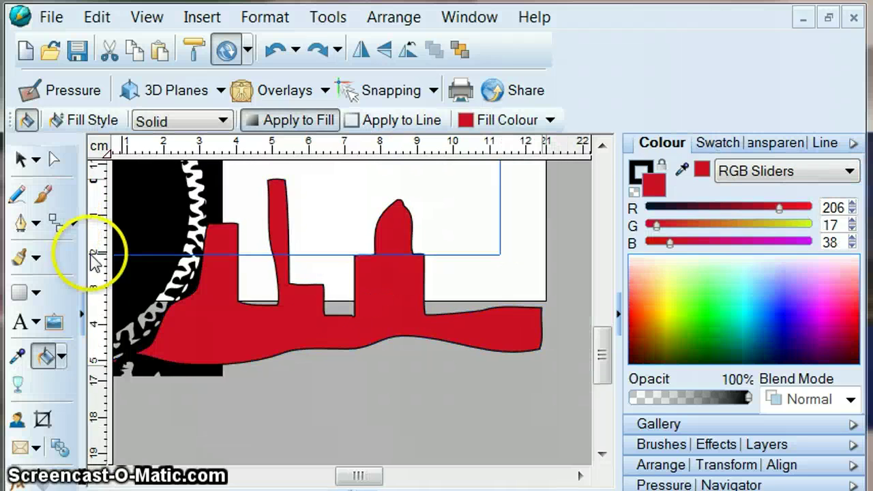
Step: Pull the three middle nodes of the skyline's underside down to deepen and even out its base
click(55, 159)
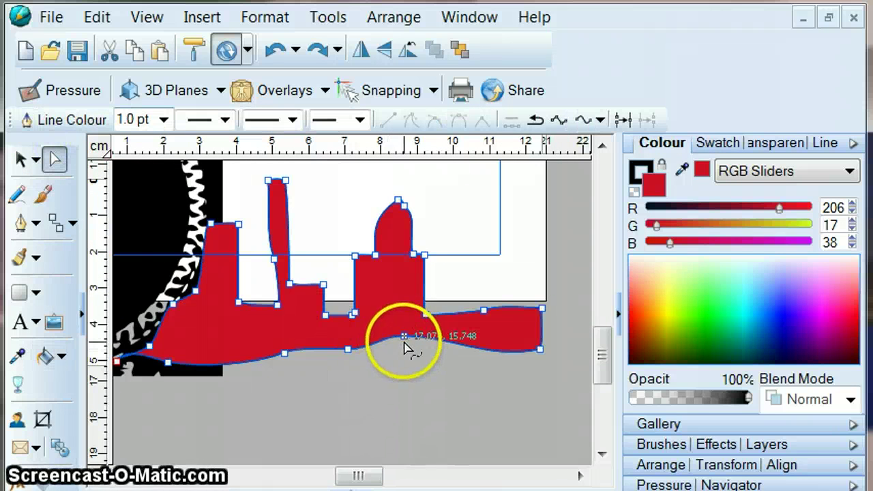
click(405, 338)
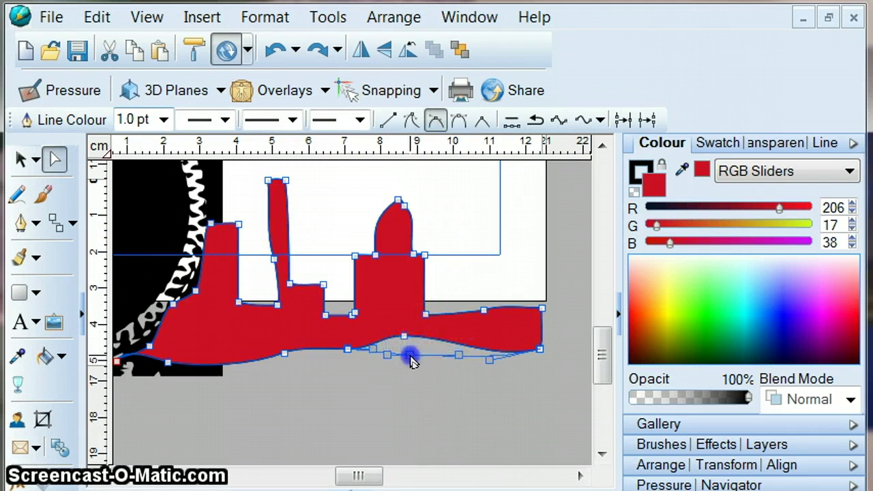
drag(414, 371, 414, 373)
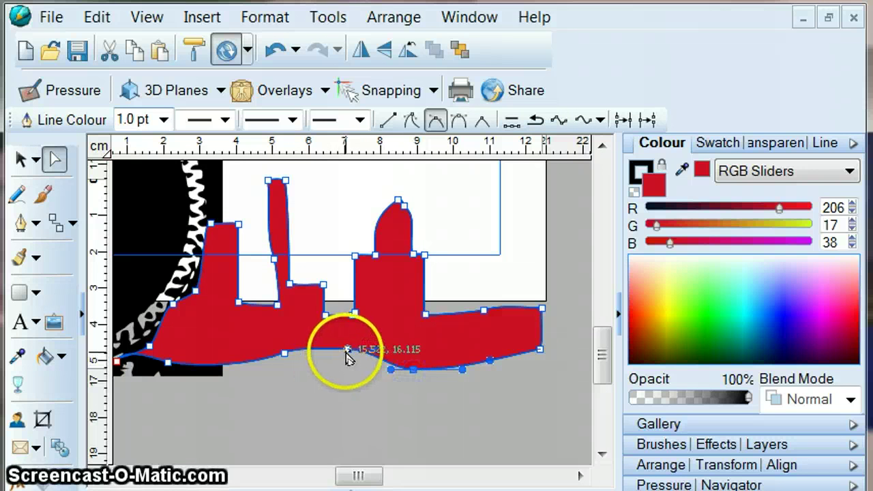
click(347, 350)
drag(345, 383, 345, 387)
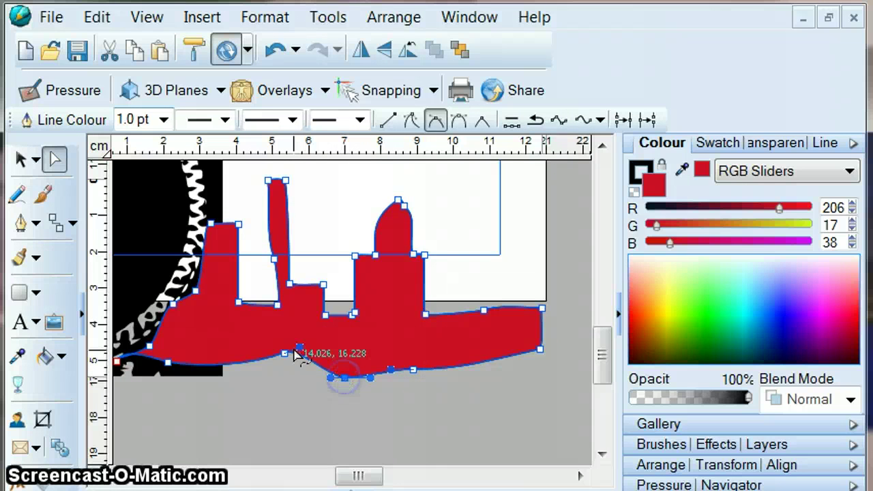
drag(283, 377, 284, 379)
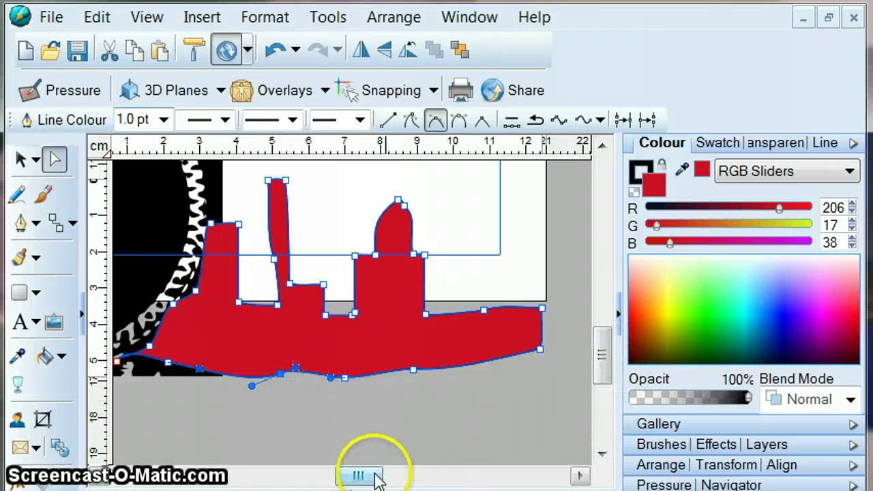
Step: Move the yellow sun picture from the pasteboard beside the page onto the page's right edge
drag(377, 482, 351, 481)
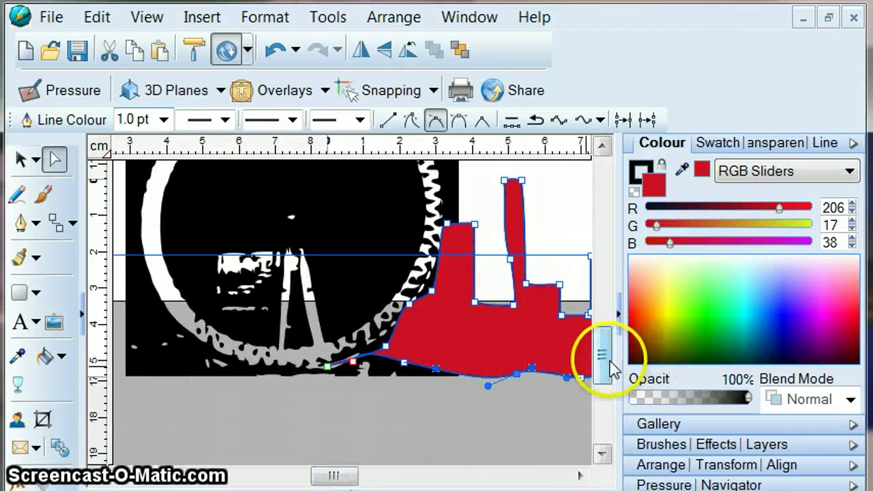
mouse_move(603, 368)
mouse_down()
mouse_move(604, 335)
mouse_move(604, 351)
mouse_up()
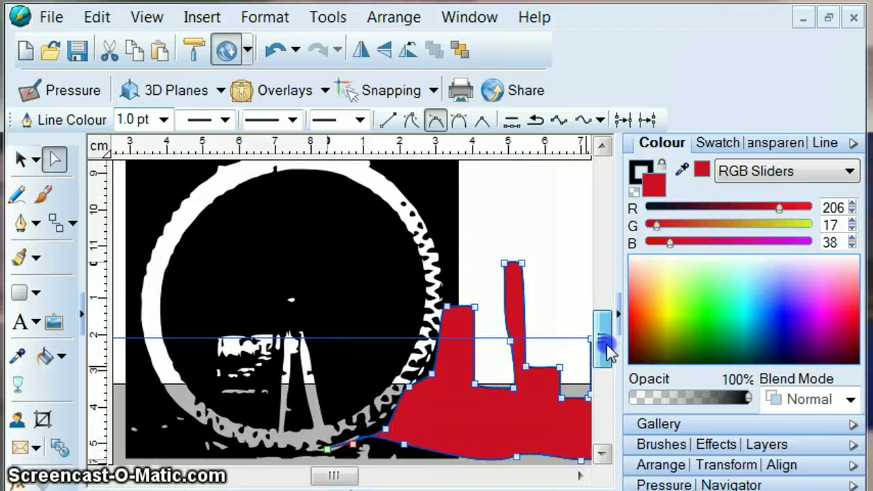
click(401, 422)
click(340, 477)
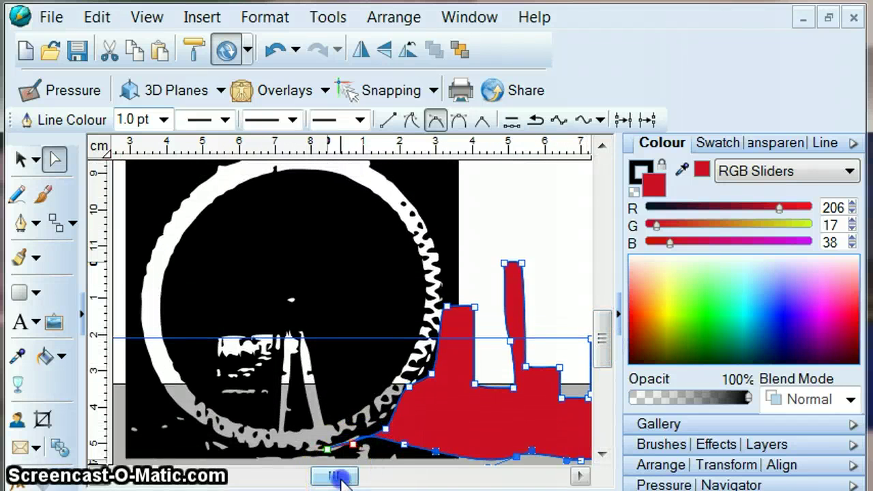
drag(340, 477, 395, 475)
click(444, 211)
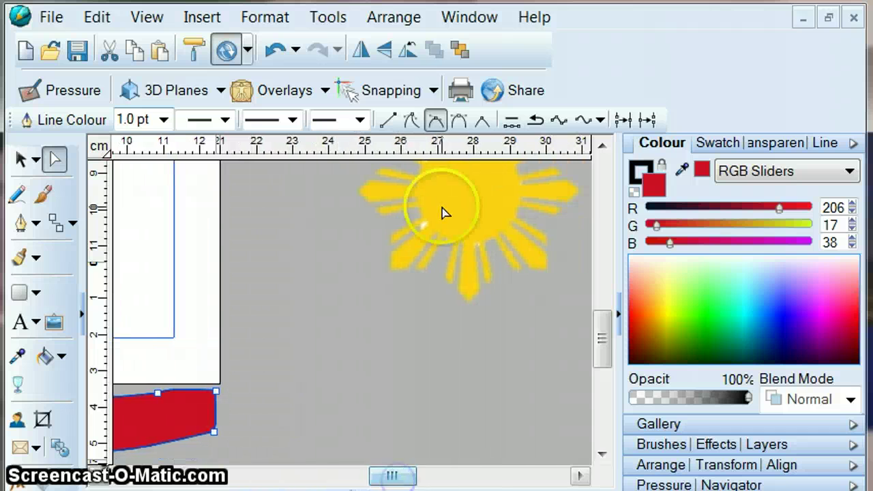
mouse_move(455, 196)
mouse_down()
mouse_move(281, 281)
mouse_move(331, 259)
mouse_up()
click(24, 159)
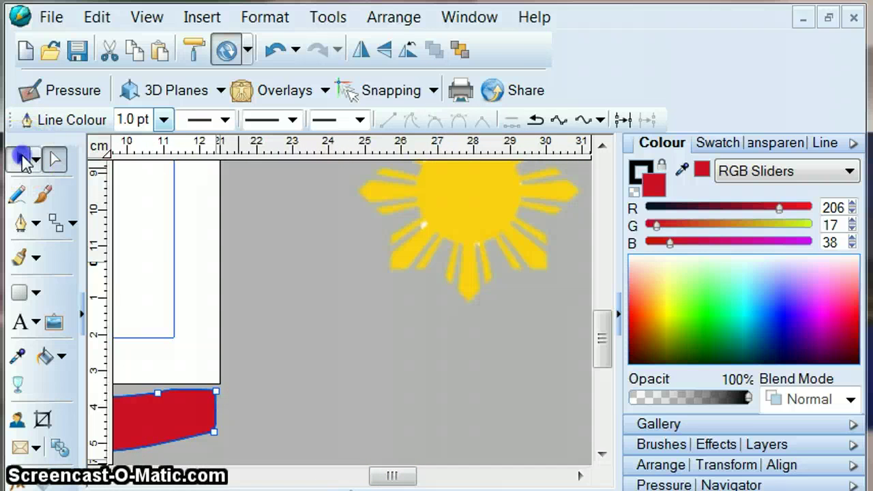
drag(473, 194, 286, 248)
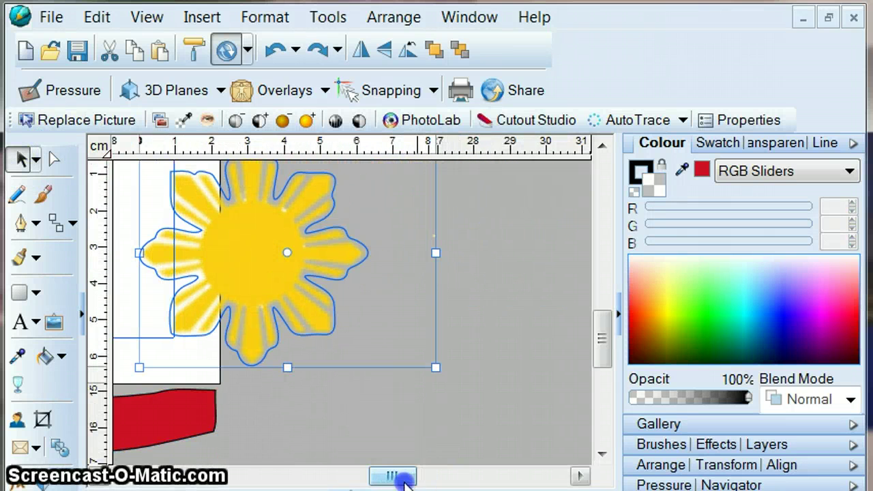
Step: Move the sun picture across the skyline and centre it inside the London Eye wheel
drag(405, 481, 354, 477)
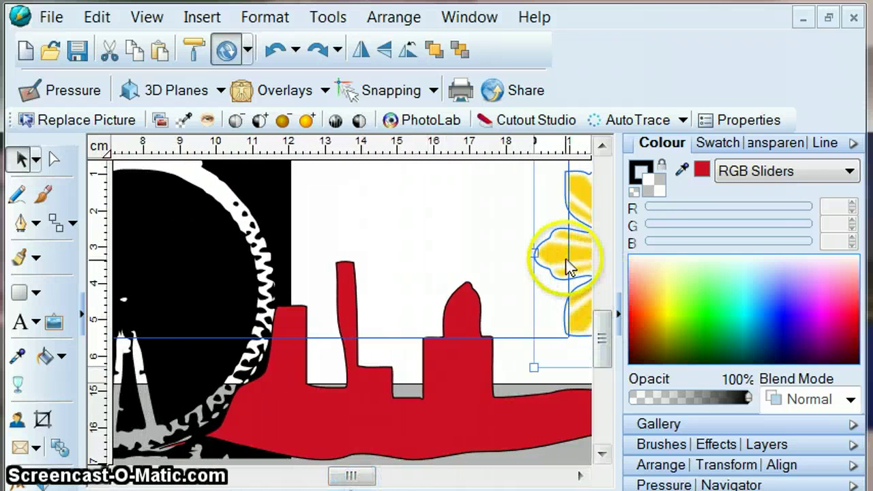
drag(570, 268, 138, 303)
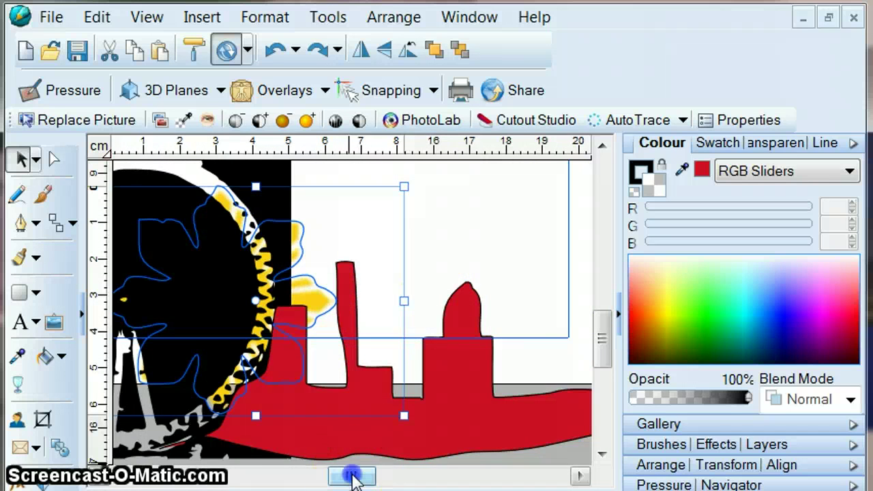
drag(353, 479, 329, 479)
click(489, 260)
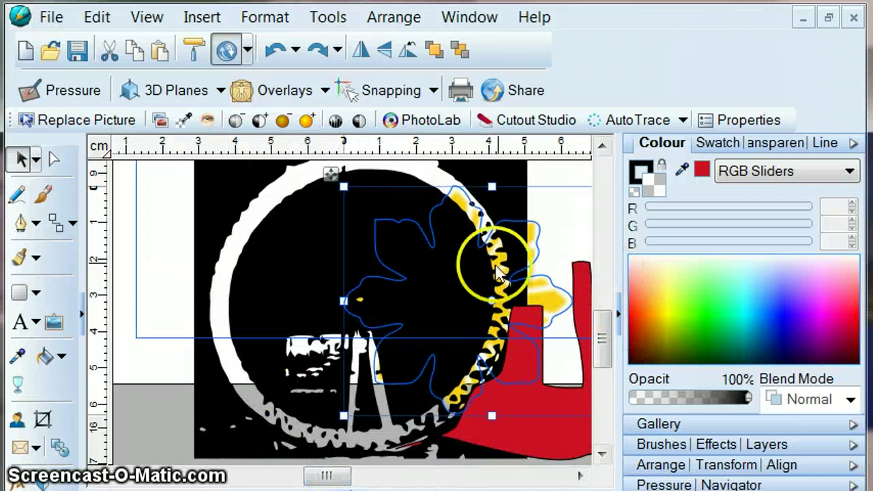
drag(412, 277, 379, 266)
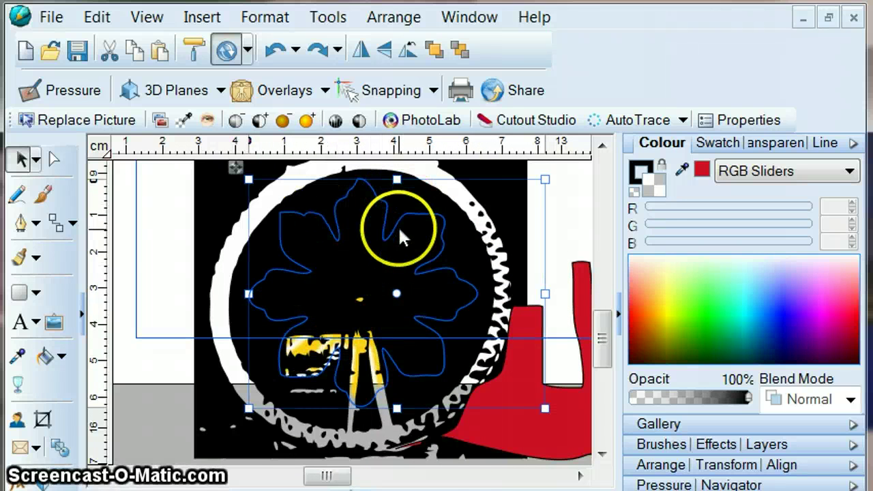
Step: Bring the sun picture to the front of the stacking order, above the traced wheel
right_click(398, 228)
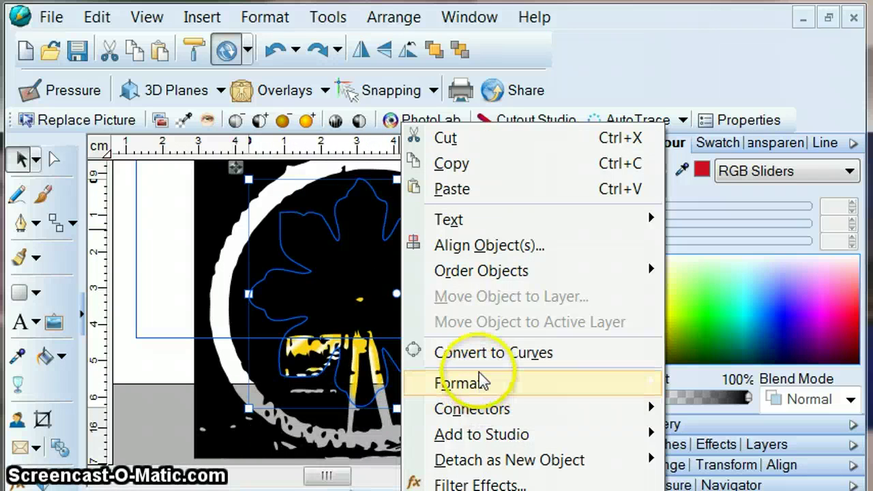
mouse_move(504, 273)
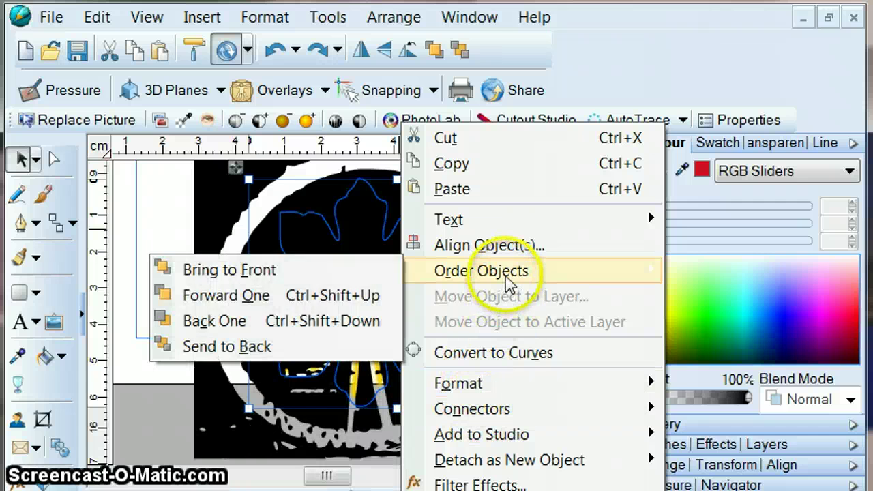
click(295, 279)
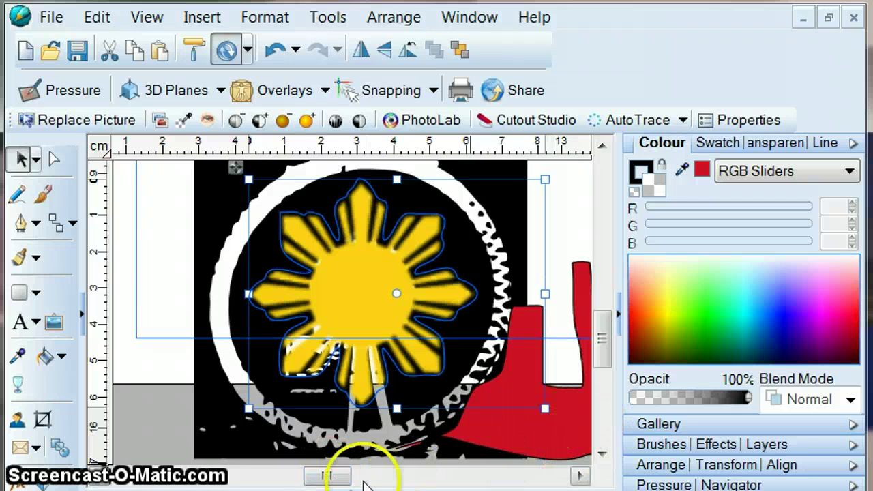
mouse_move(334, 479)
mouse_down()
mouse_move(377, 479)
mouse_move(347, 472)
mouse_up()
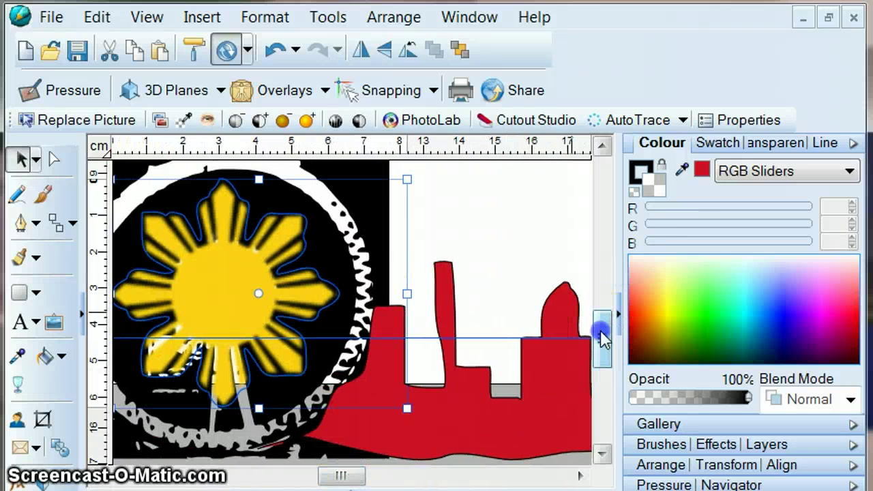
drag(601, 326, 616, 337)
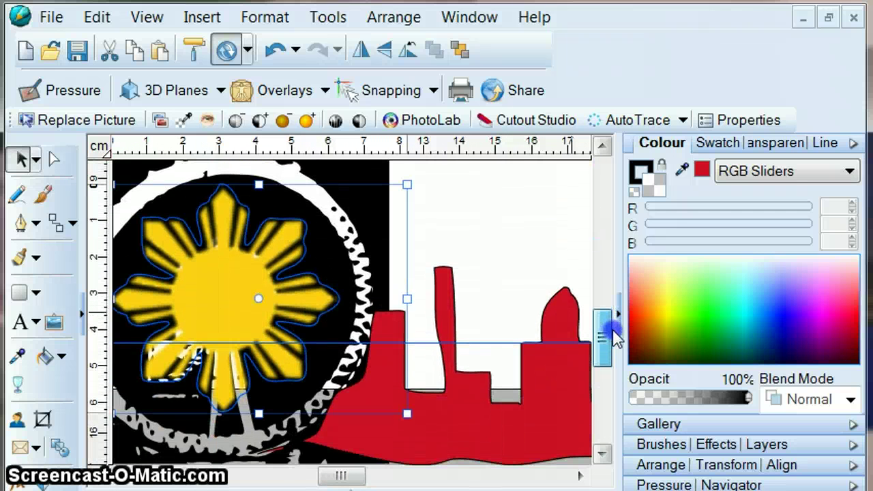
click(338, 477)
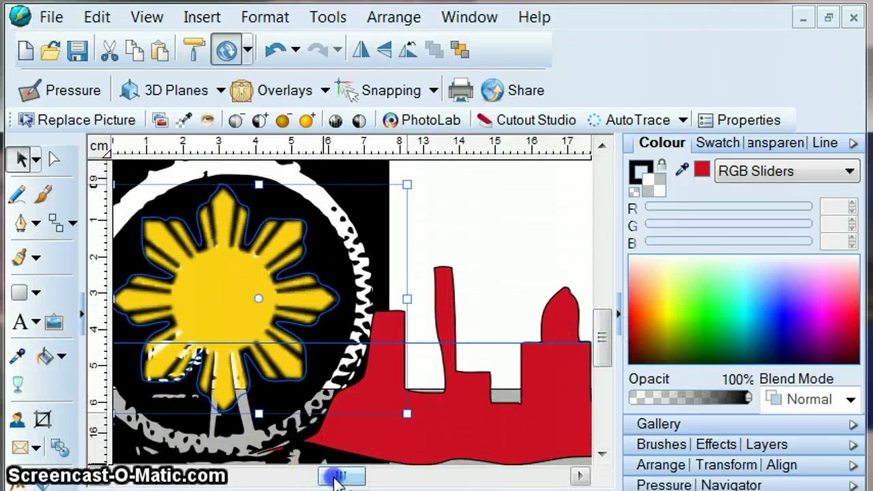
drag(338, 480, 358, 477)
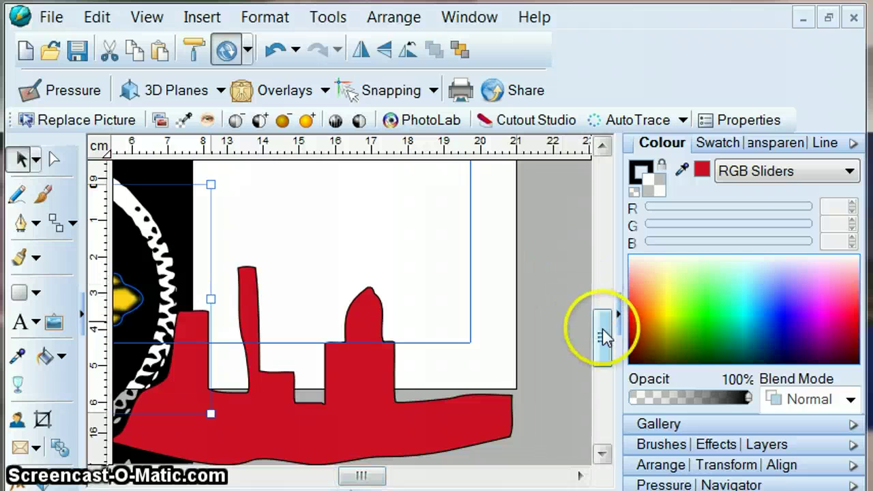
drag(609, 343, 609, 334)
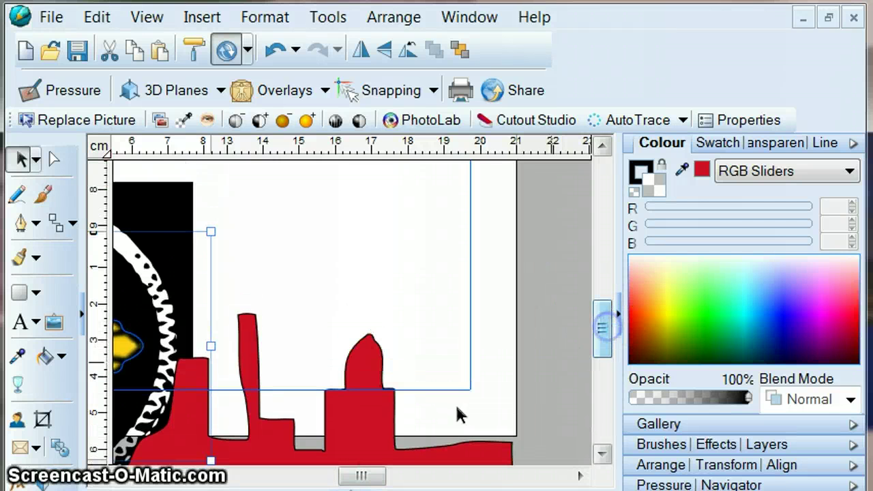
click(353, 478)
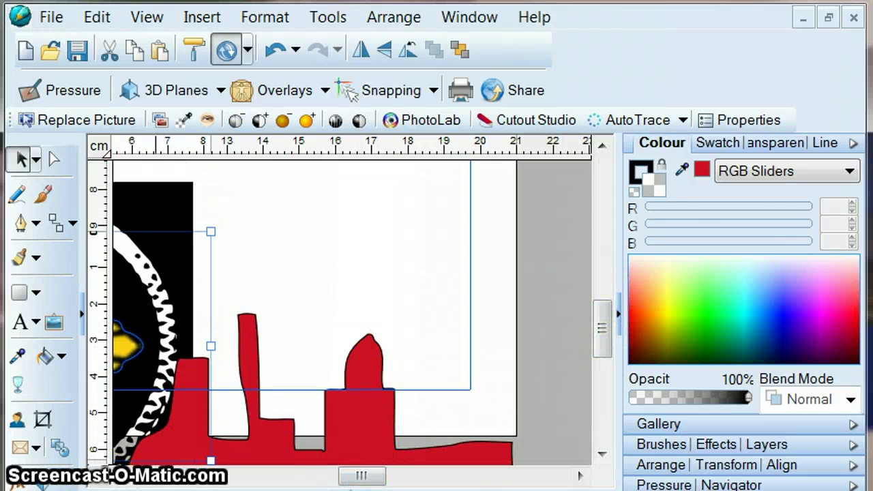